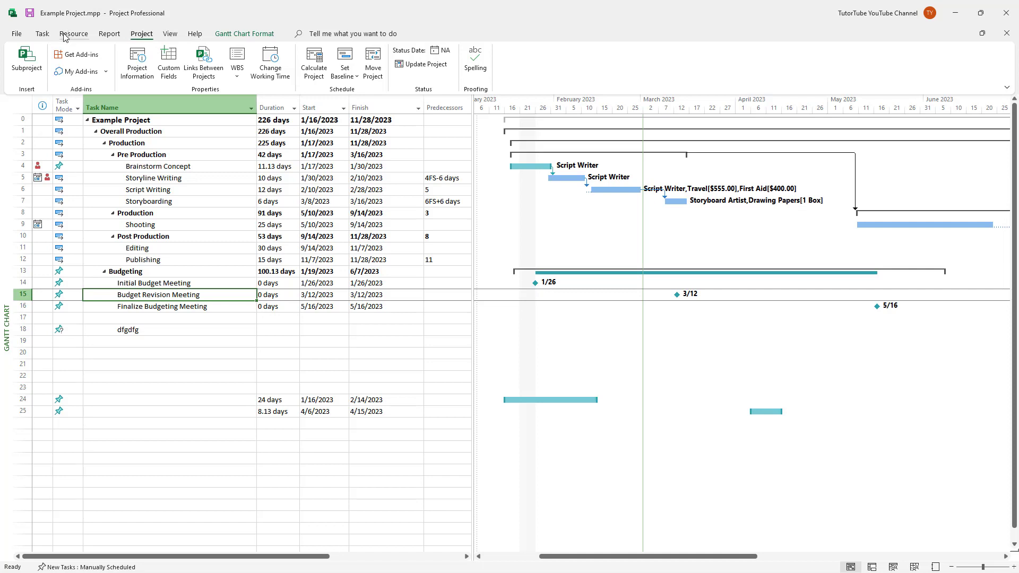
click(219, 35)
click(196, 35)
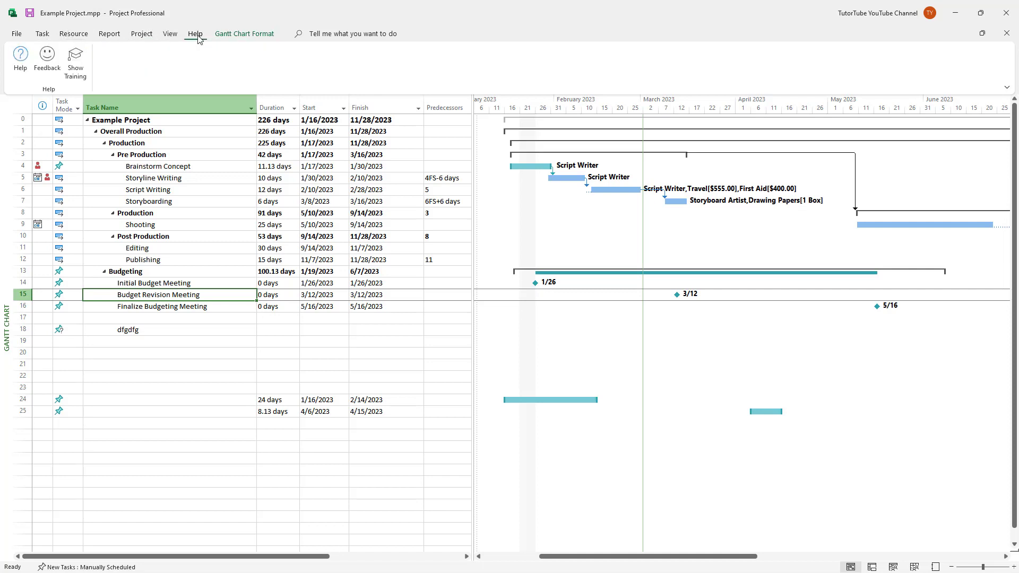
click(111, 35)
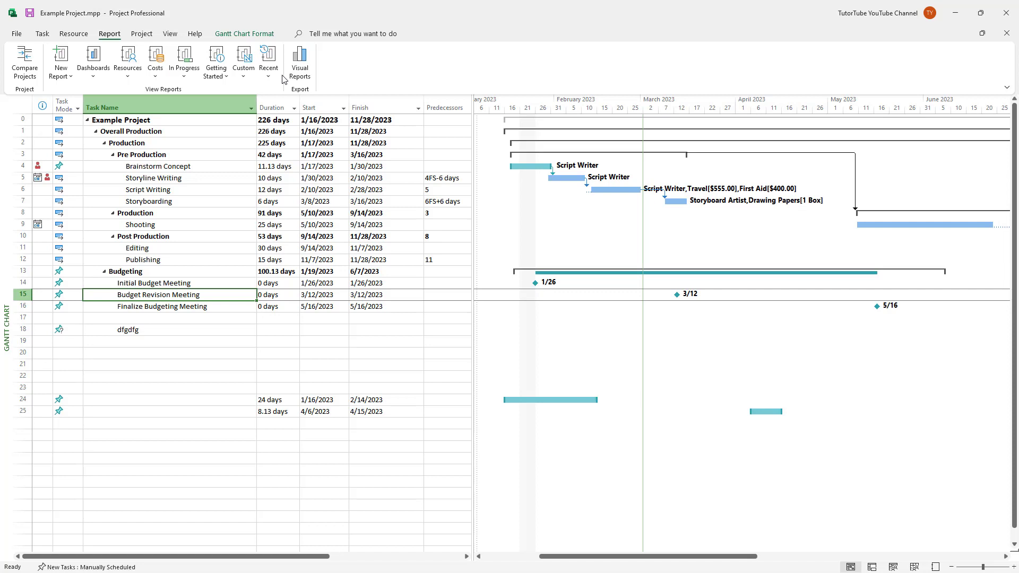
right_click(356, 56)
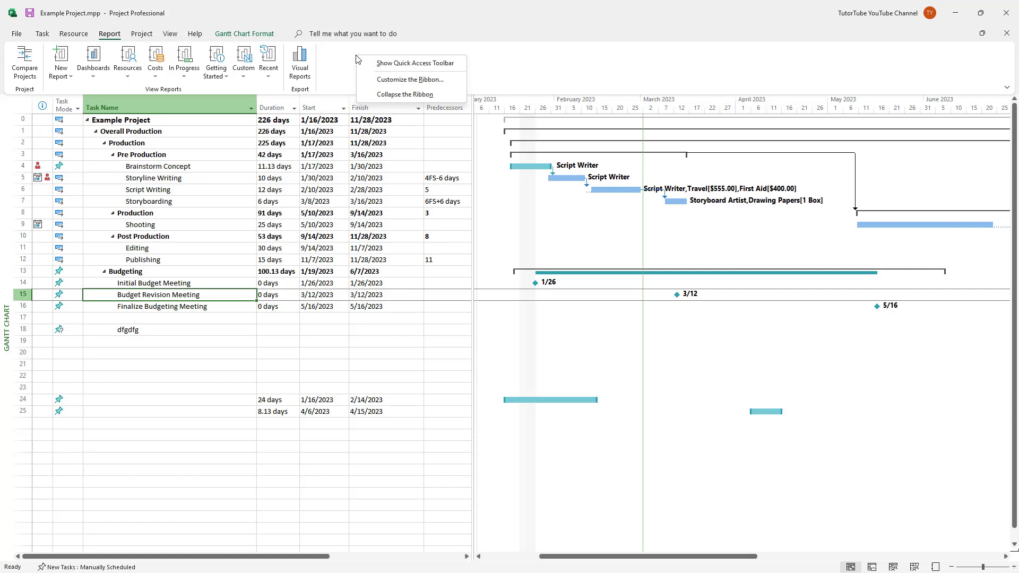
click(402, 81)
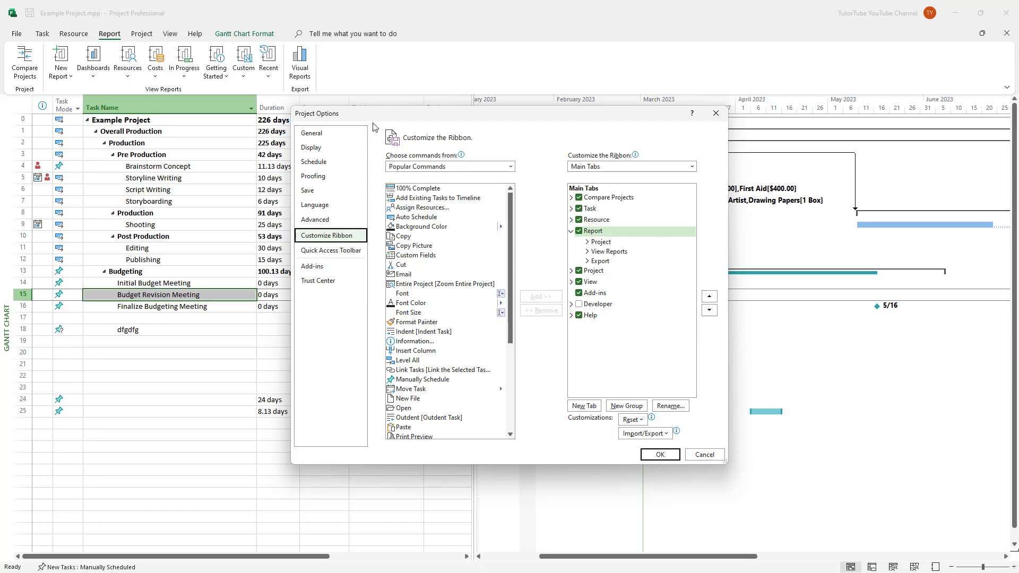
click(716, 114)
Step: Enable the Developer tab in the program's ribbon customization options, apply the change and display that tab's commands
click(17, 34)
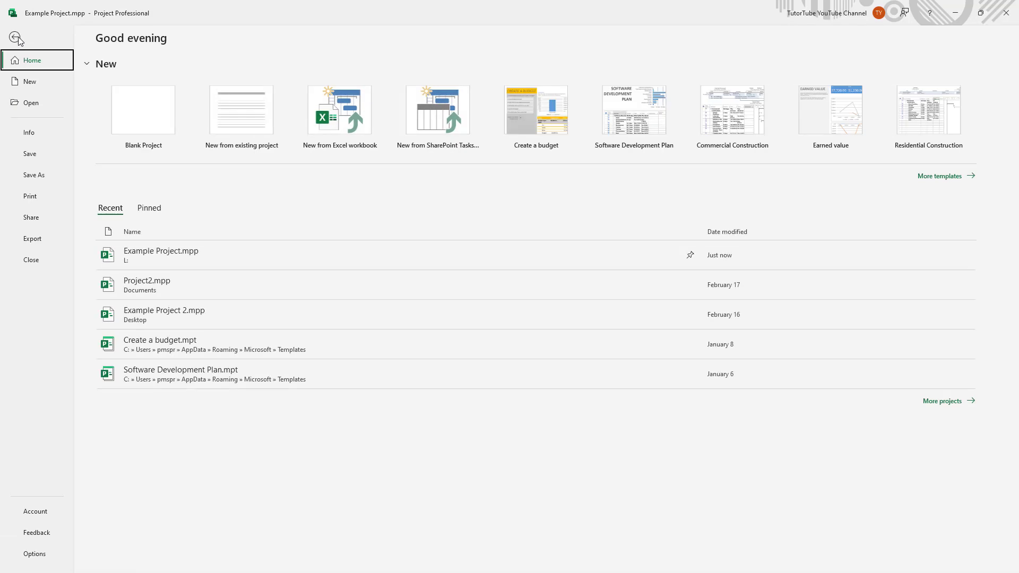
click(45, 553)
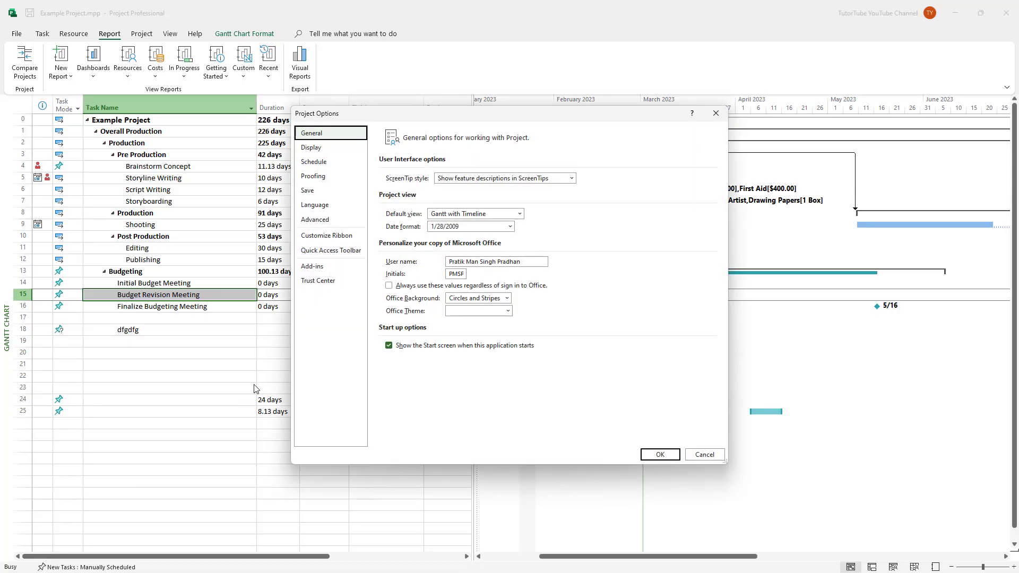
click(314, 236)
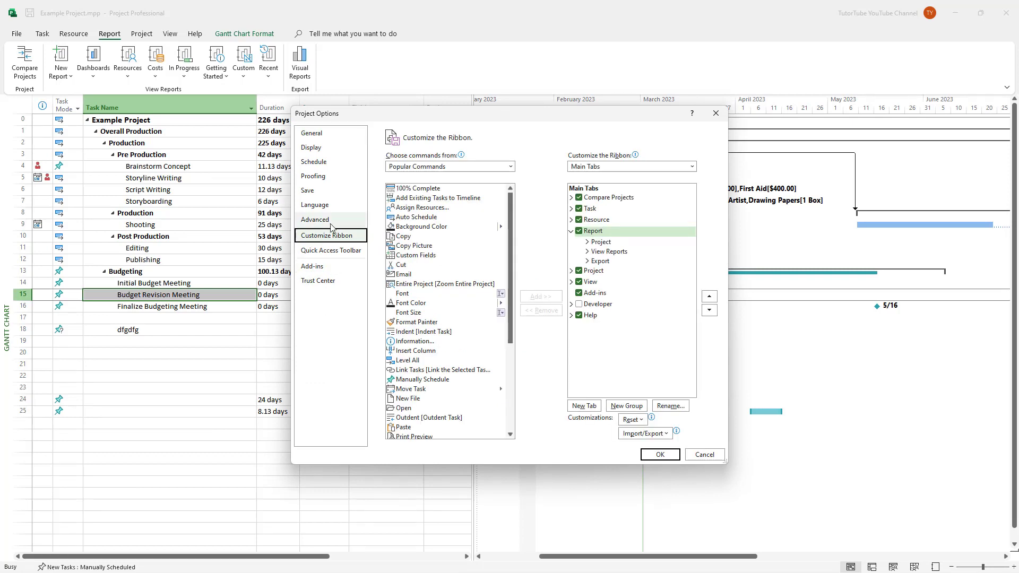
click(570, 231)
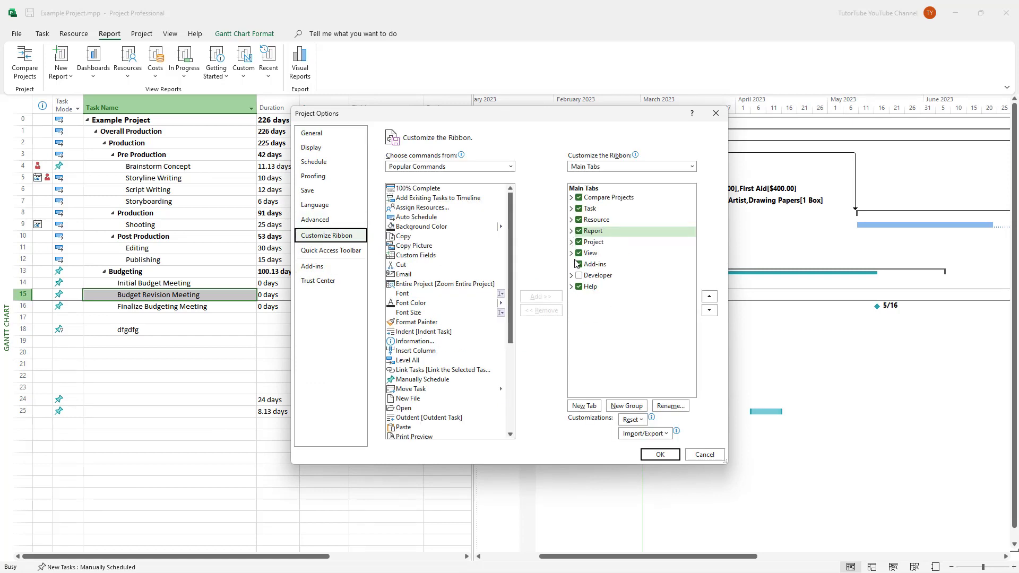
click(602, 232)
click(578, 277)
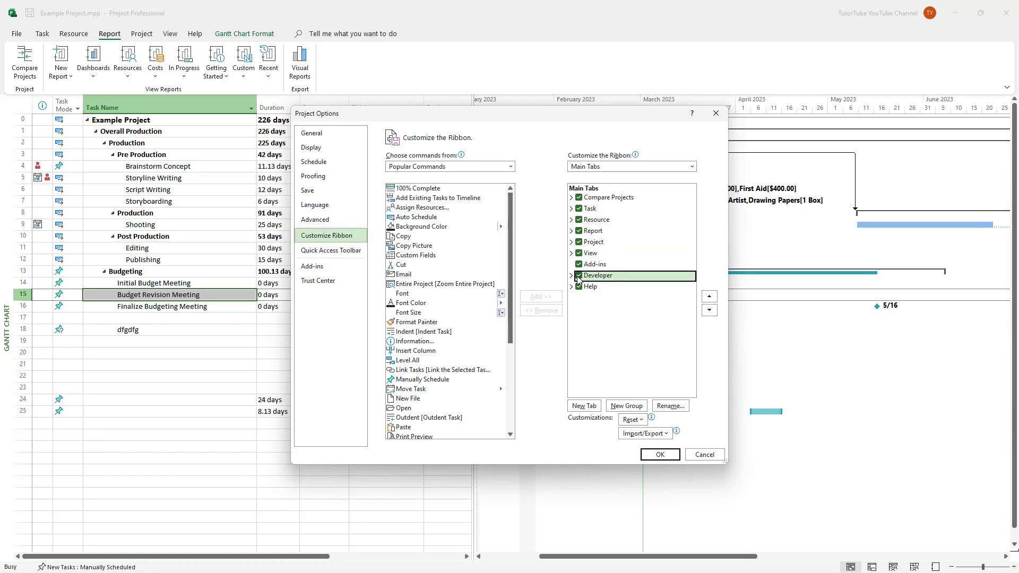
click(660, 454)
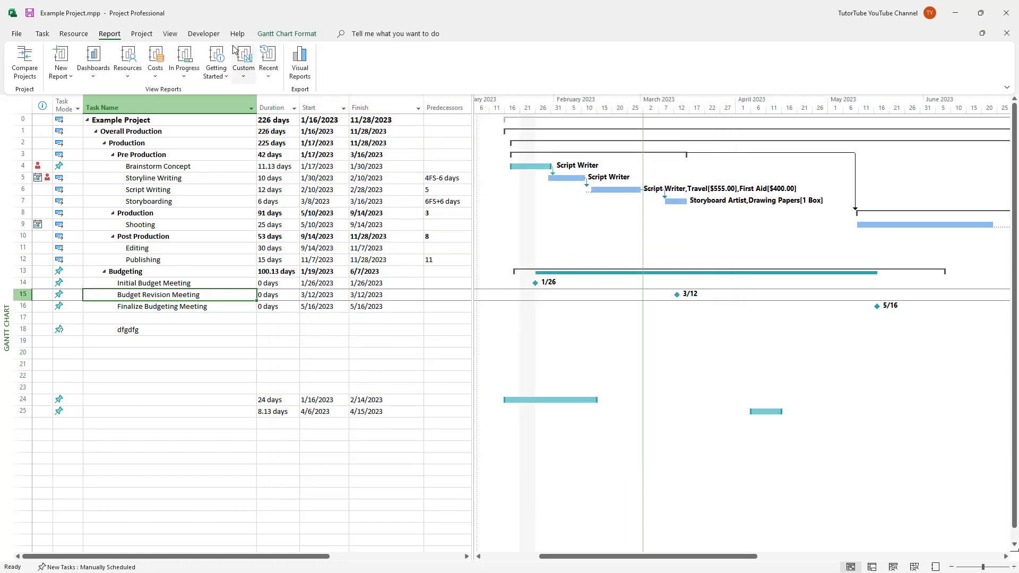
click(205, 35)
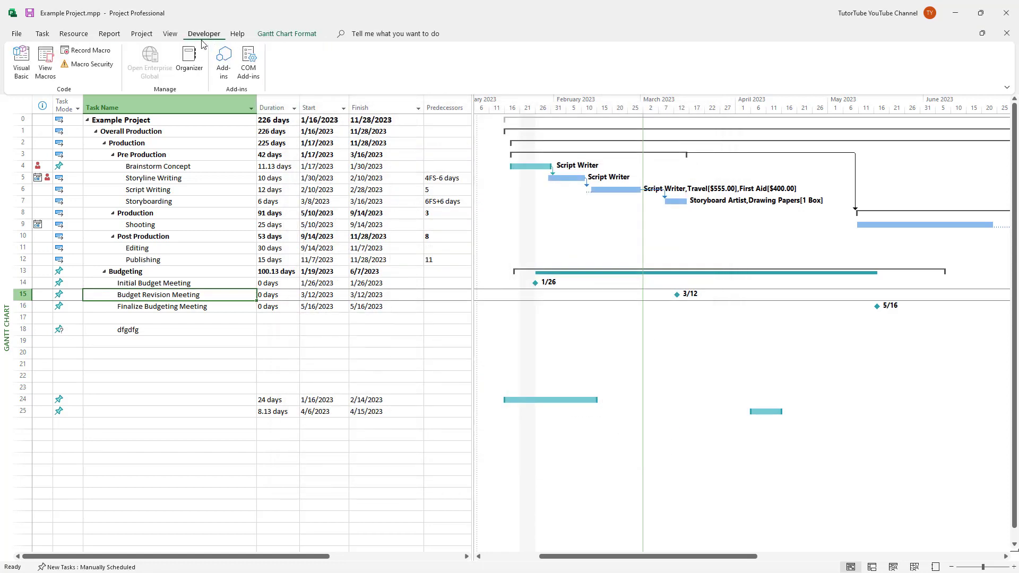
click(16, 34)
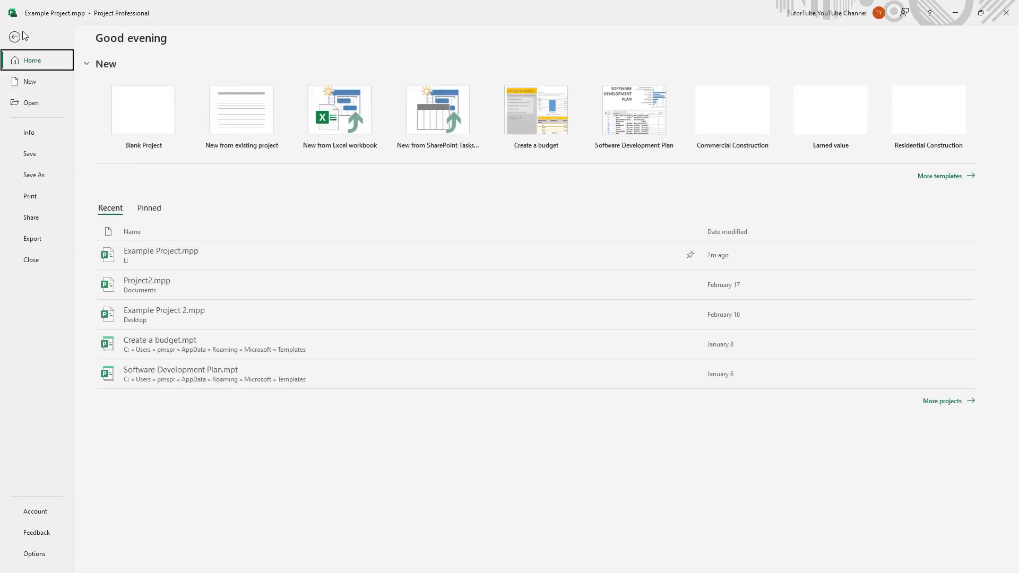
key(Escape)
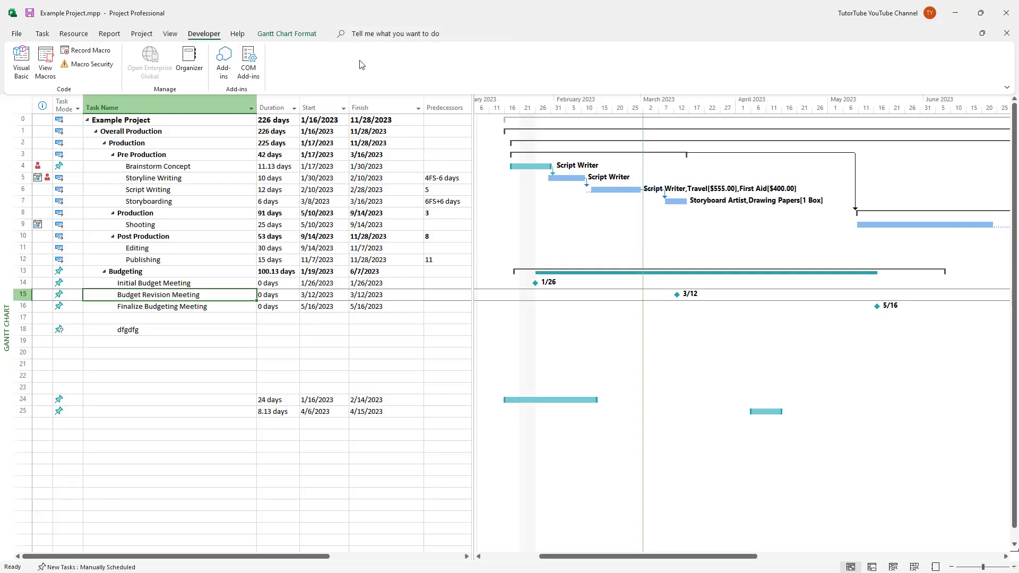
right_click(359, 65)
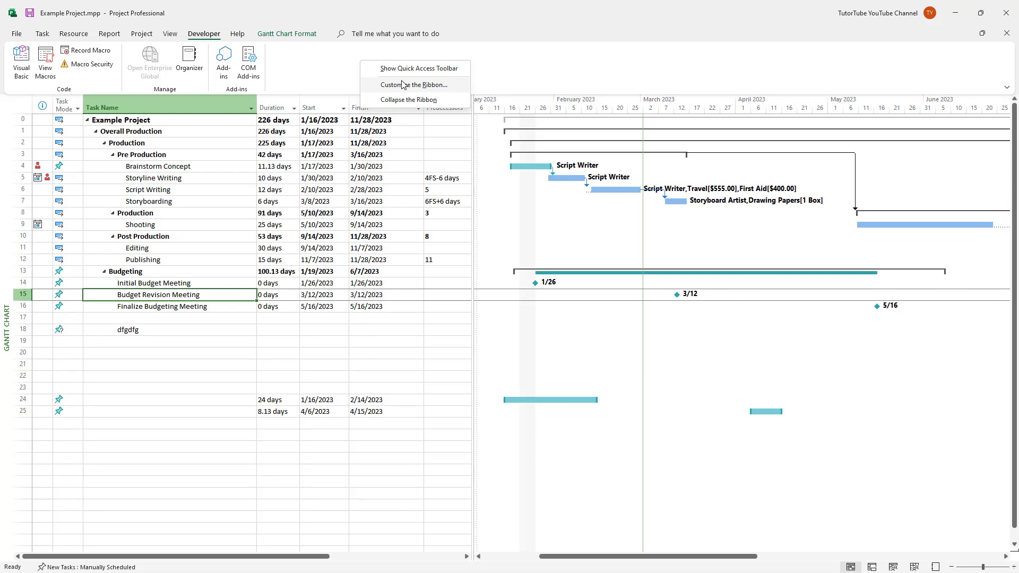
Step: Add a custom tab after Developer in the ribbon customization options and name it TutorTube
right_click(348, 61)
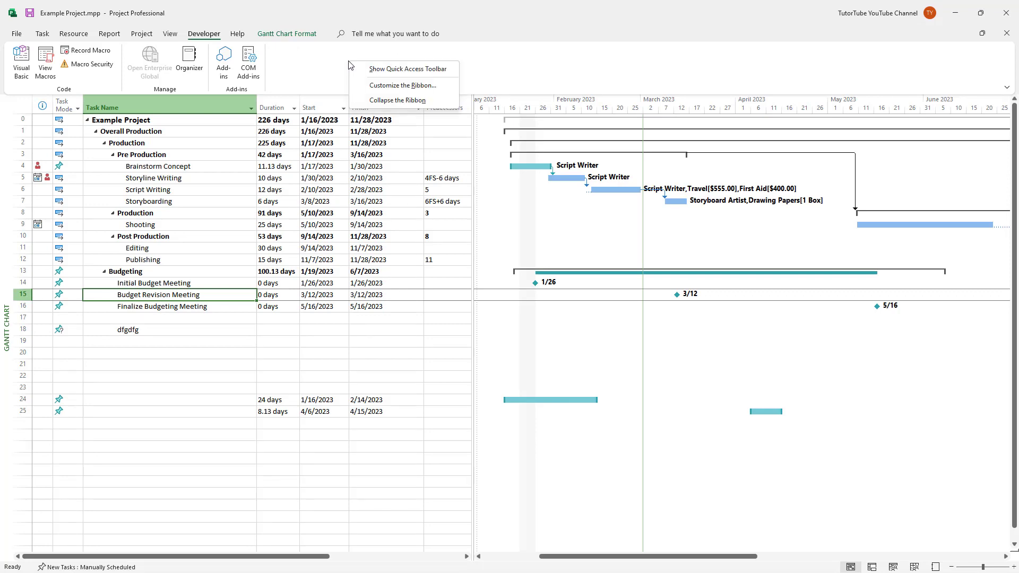
click(393, 86)
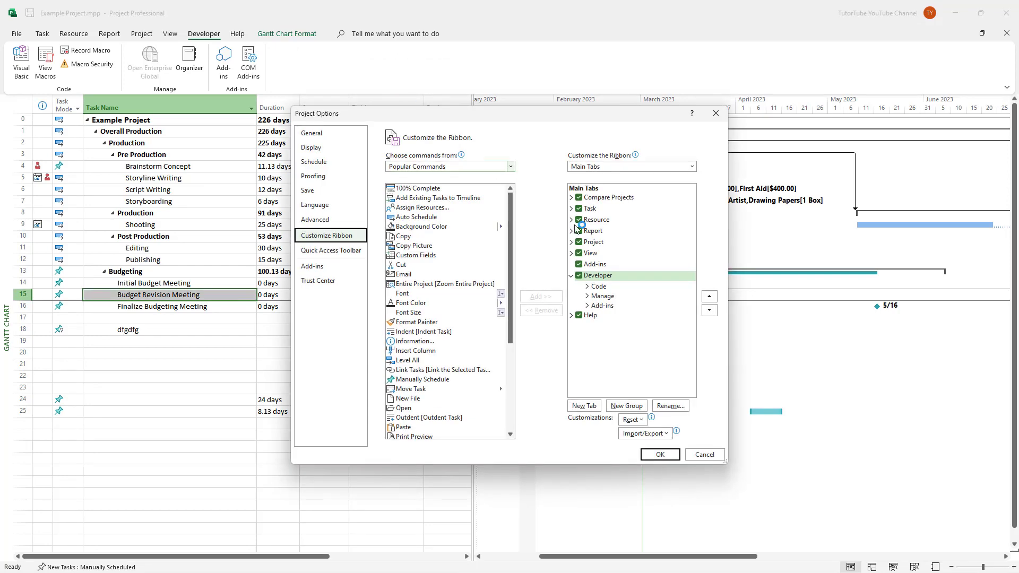
click(572, 277)
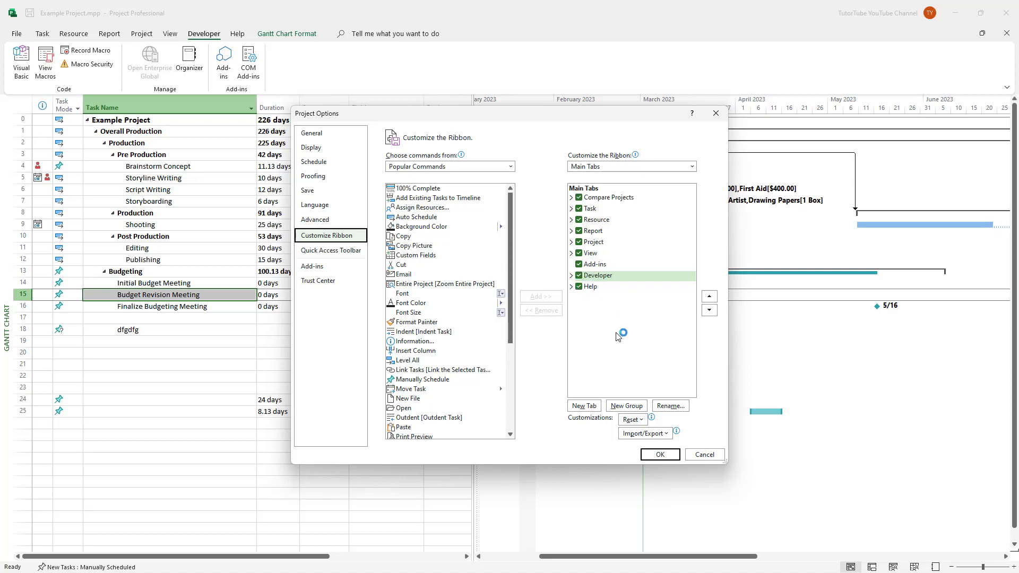
click(584, 406)
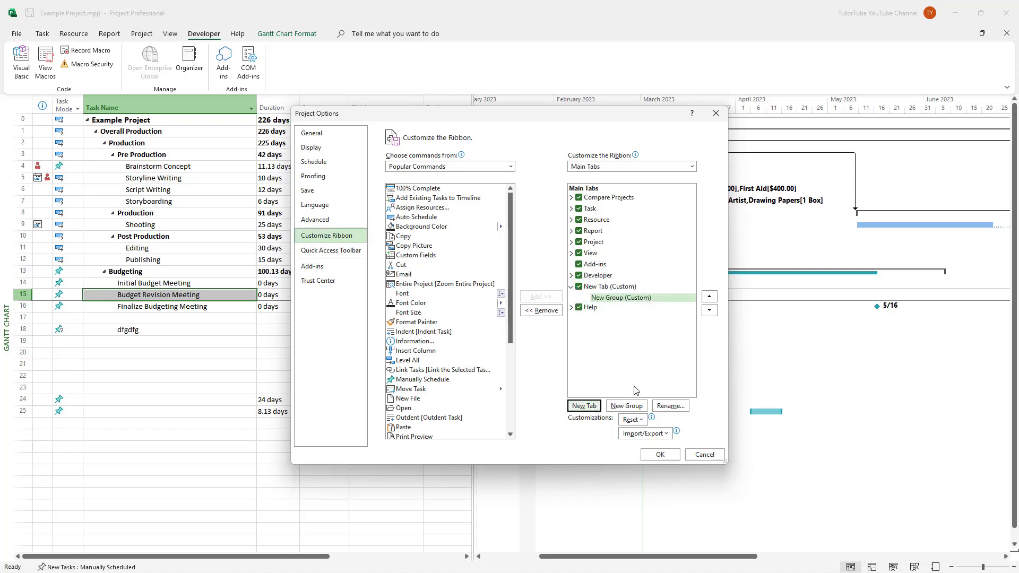
click(591, 287)
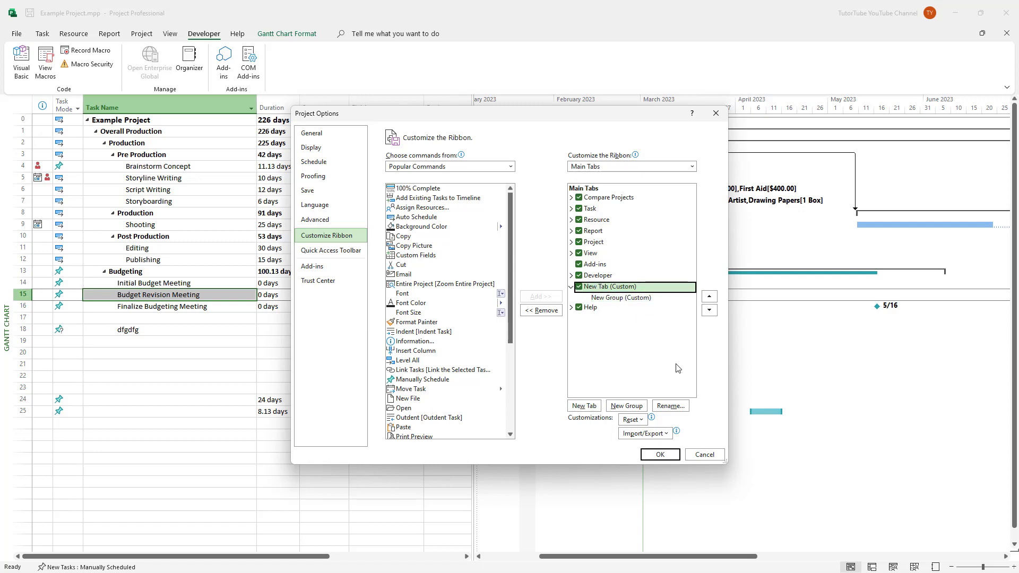
click(670, 406)
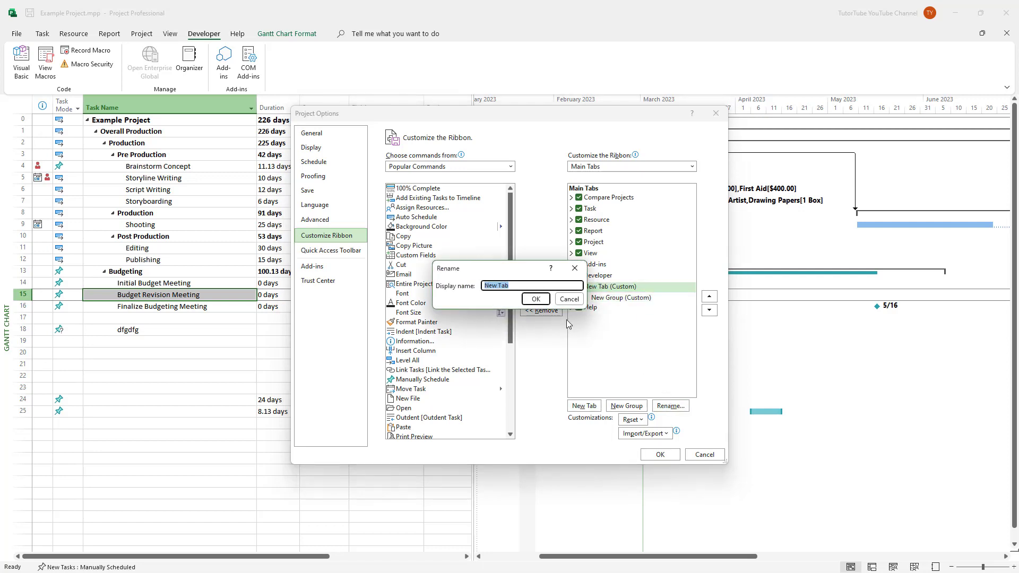
text(TutorTube)
click(535, 298)
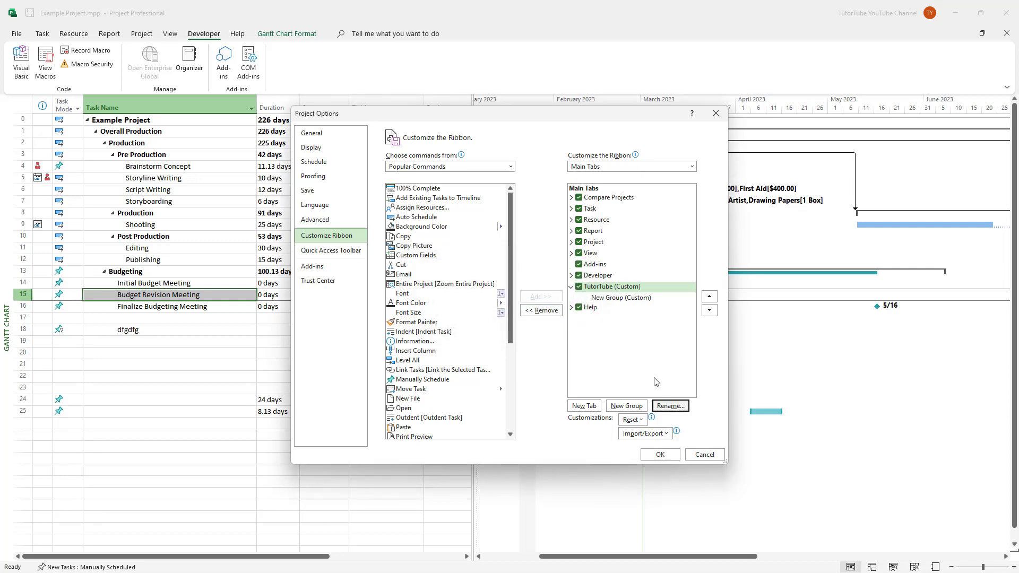
Step: Assign a symbol to the new group under the TutorTube tab and rename the group as Common Tools
click(608, 298)
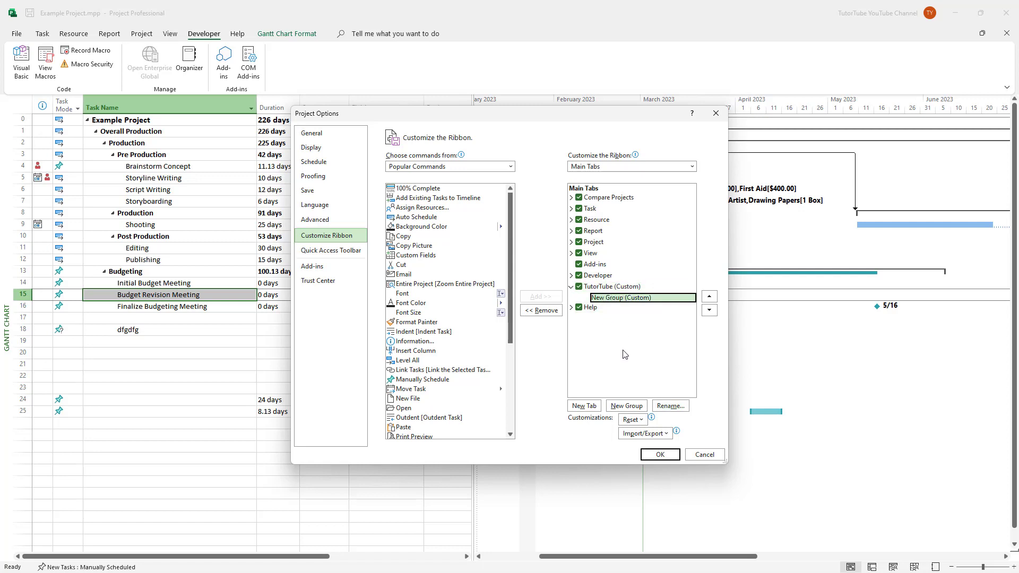
click(662, 406)
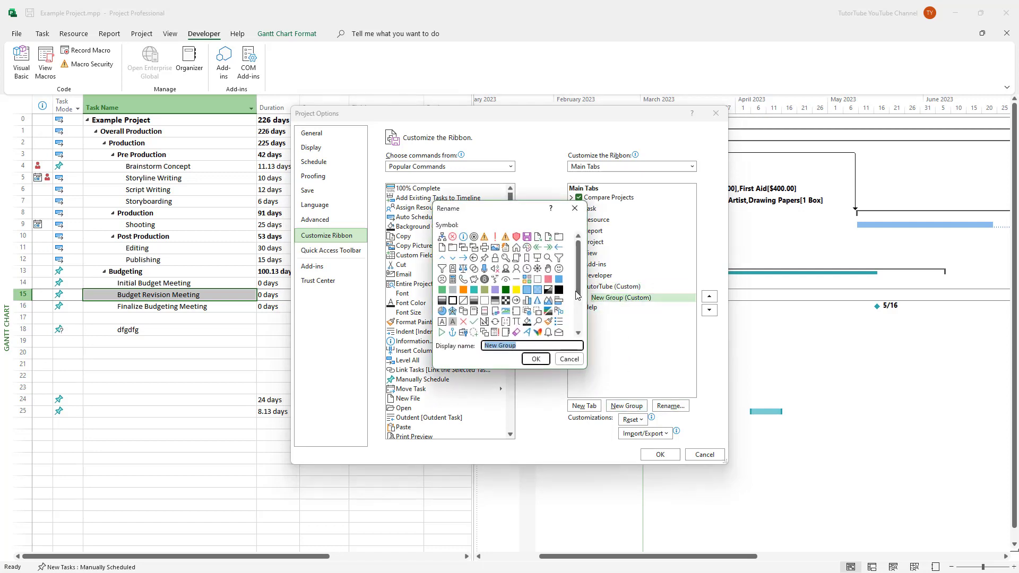
click(502, 254)
click(536, 359)
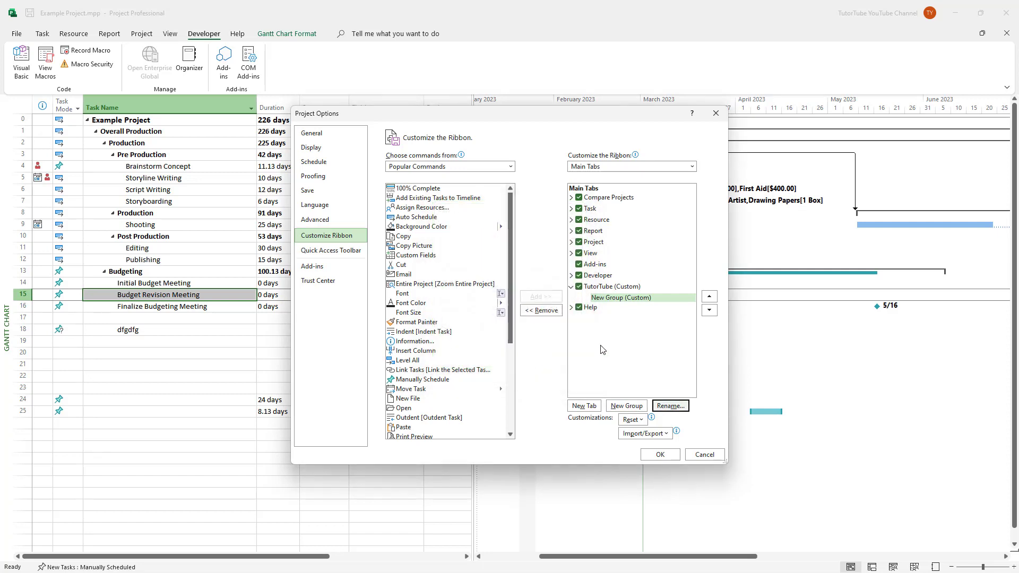
right_click(633, 298)
click(672, 338)
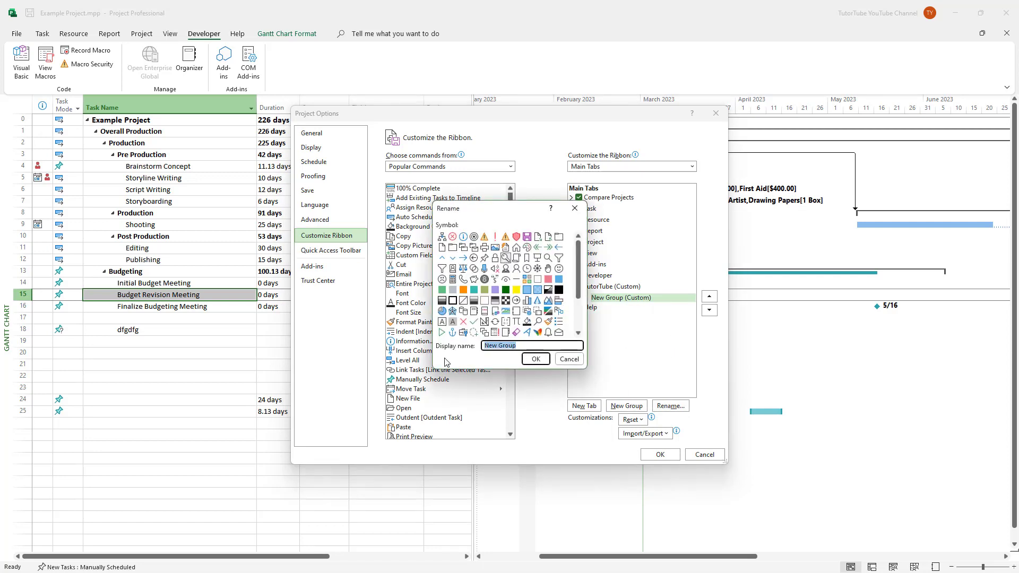
text(Common Tools)
click(536, 359)
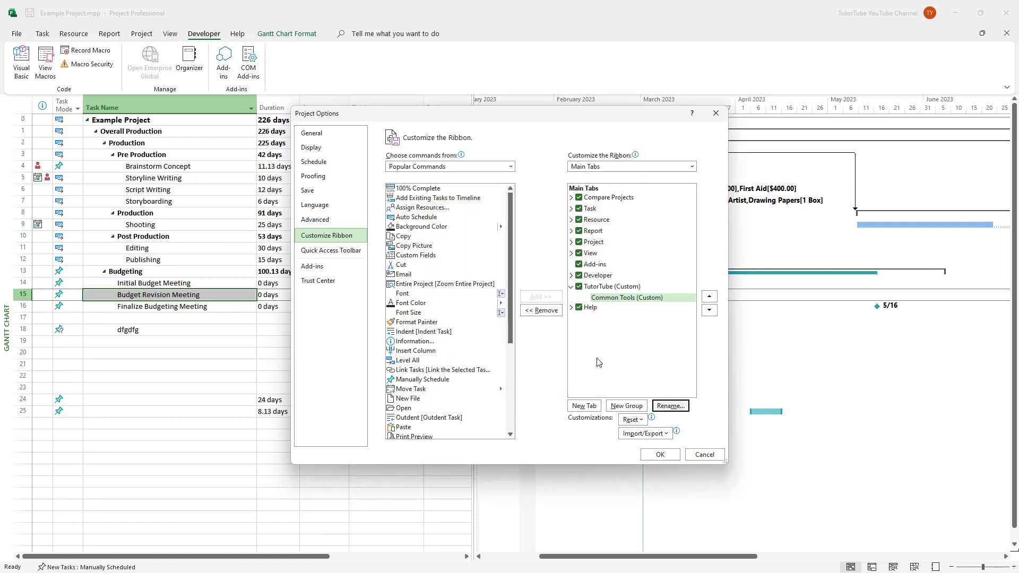
Step: Add a second custom group below Common Tools, choose a symbol for it and name it Favorties
click(626, 405)
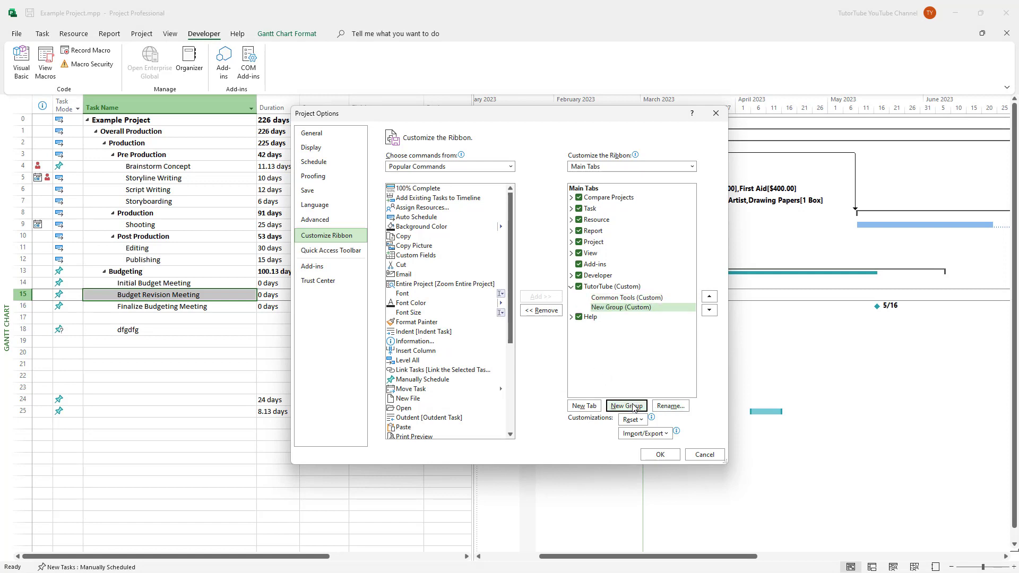
right_click(614, 313)
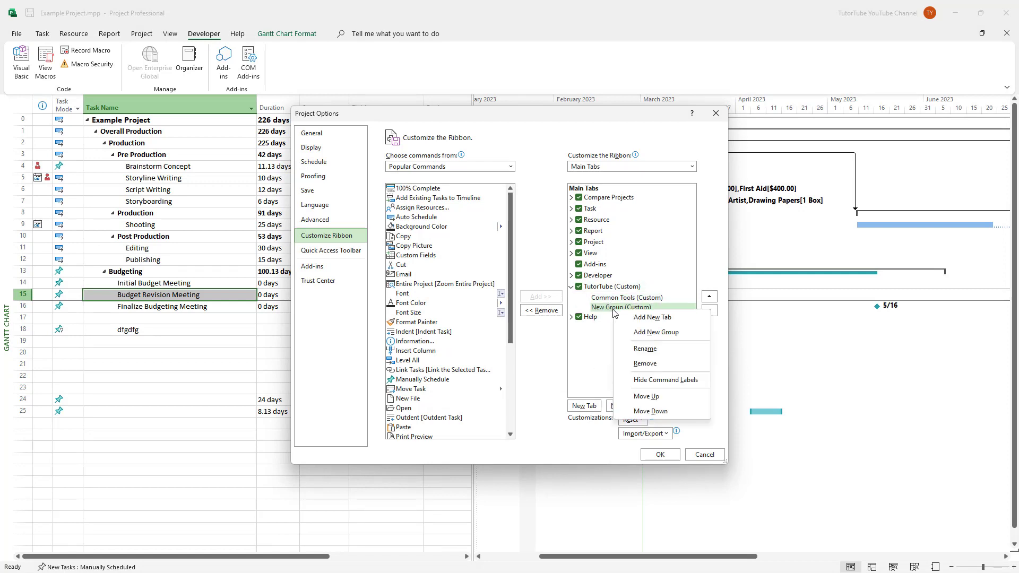
click(688, 355)
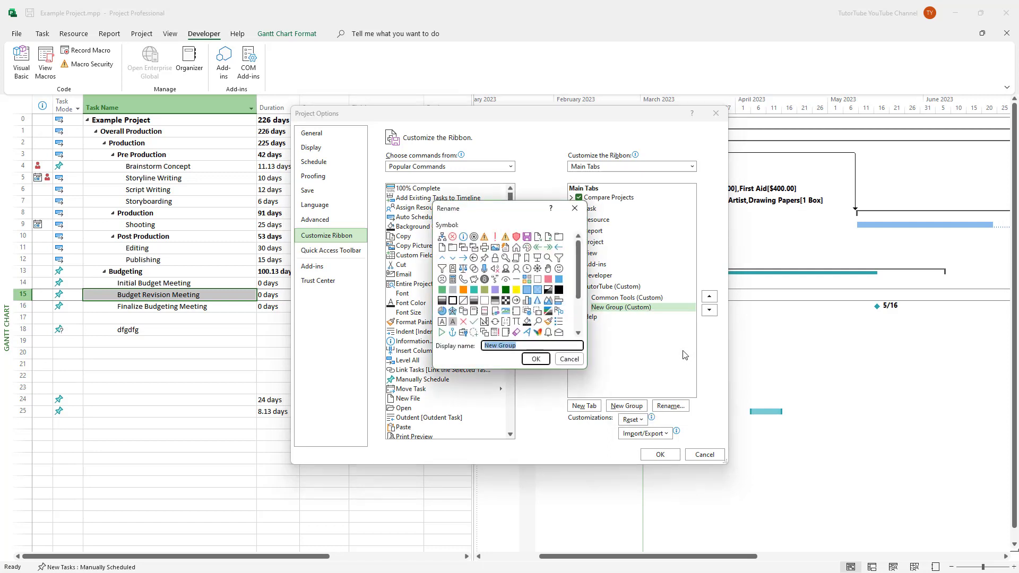
click(516, 247)
click(480, 345)
drag(519, 345, 454, 344)
text(Favorties)
click(540, 361)
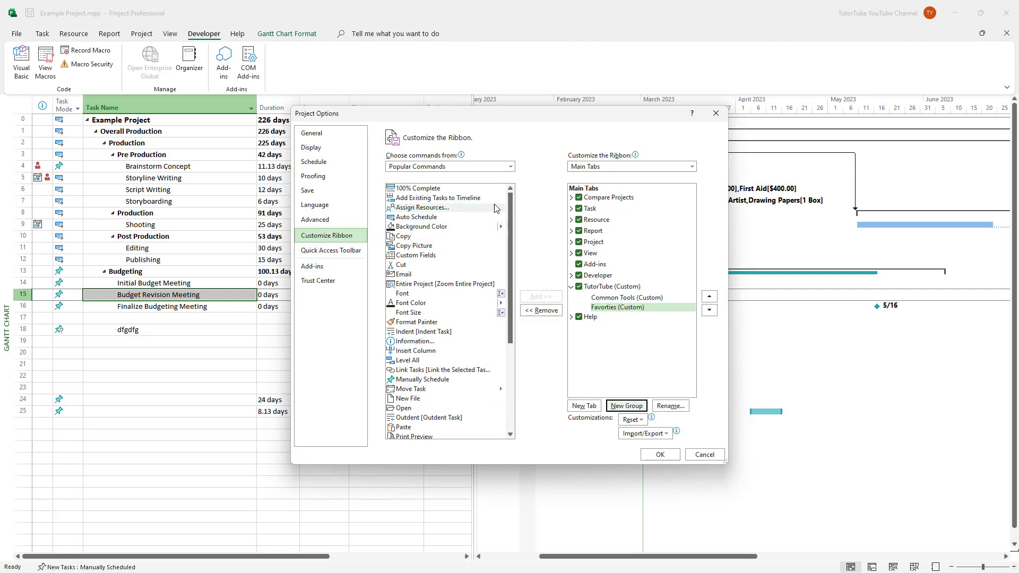
Step: Look through the Popular Commands, File Tab and All Tabs command sources, and set the source to Main Tabs
scroll(512, 198, down, 5)
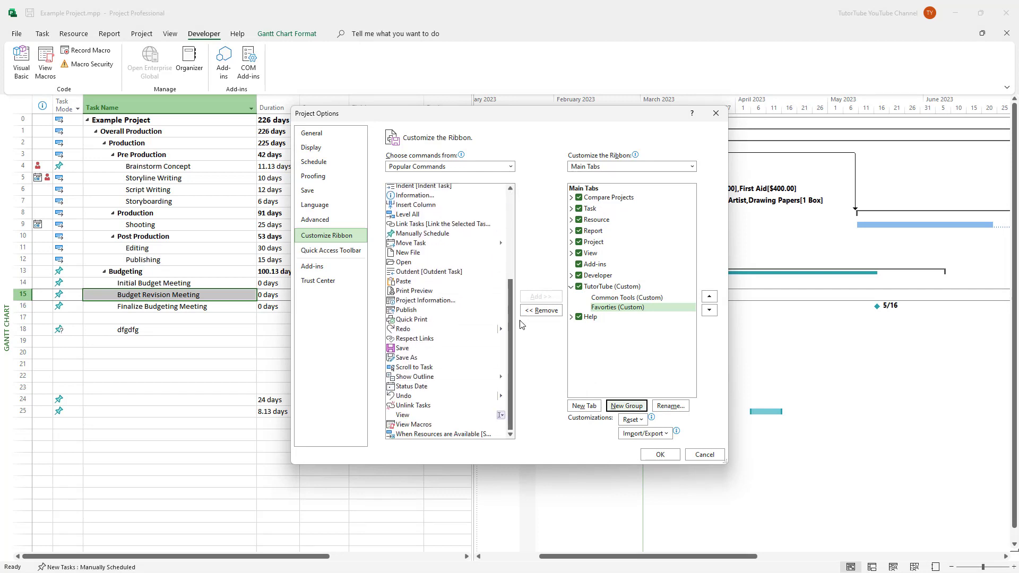
click(510, 167)
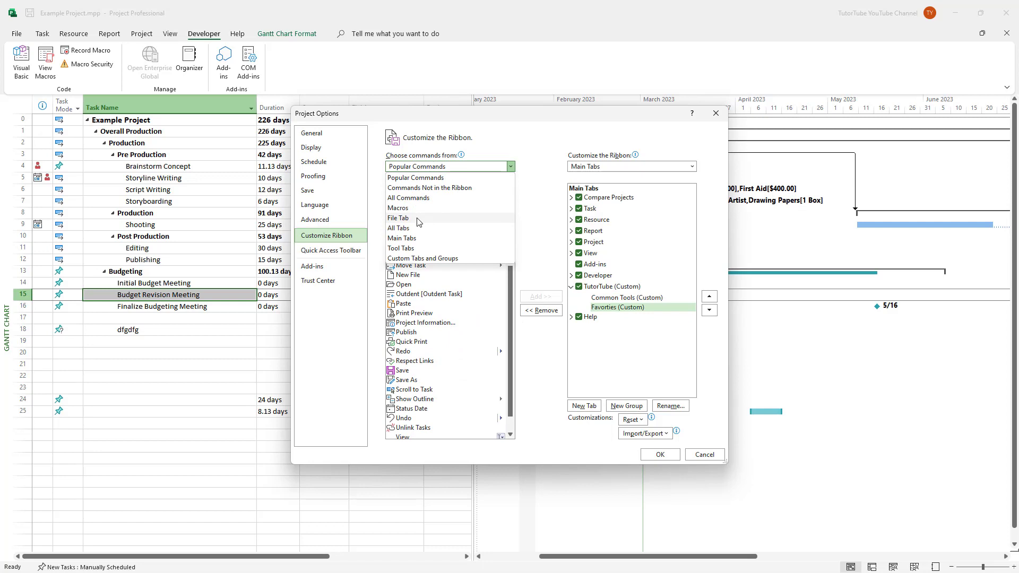
click(418, 219)
click(504, 167)
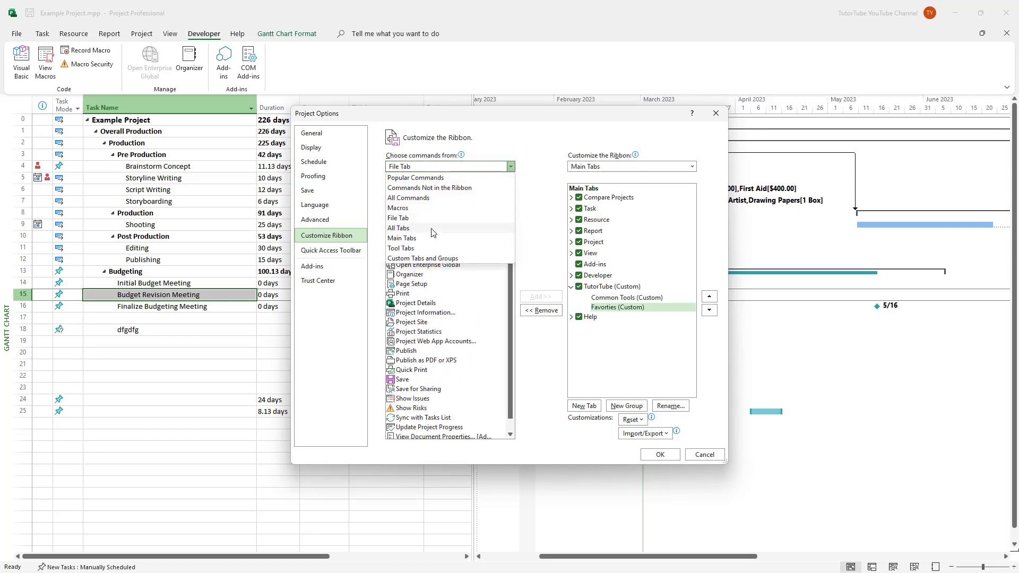
click(432, 232)
click(510, 167)
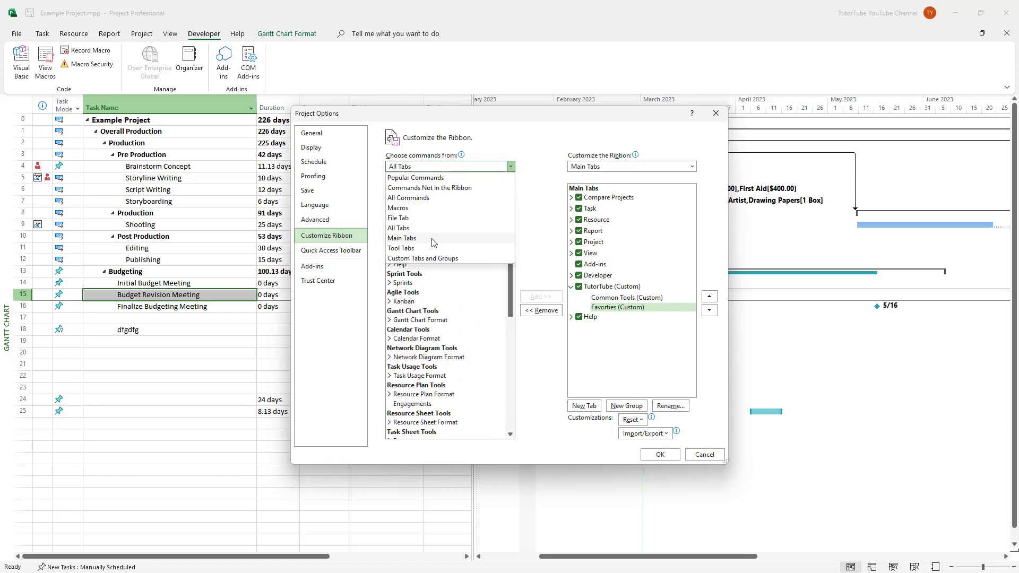
click(431, 238)
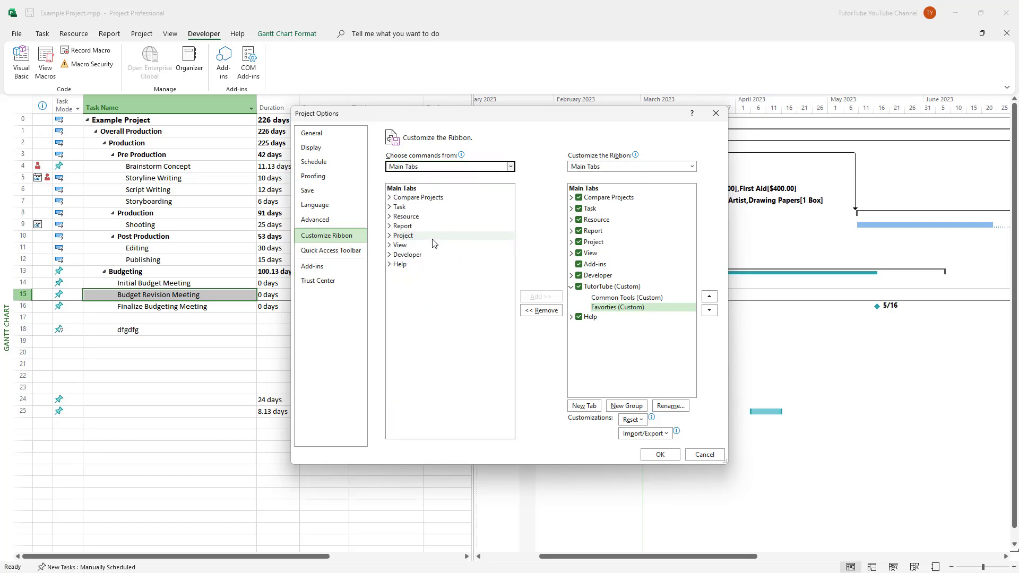
Step: Add the Insert and Editing groups of the Task main tab to the TutorTube tab, below Common Tools
click(513, 167)
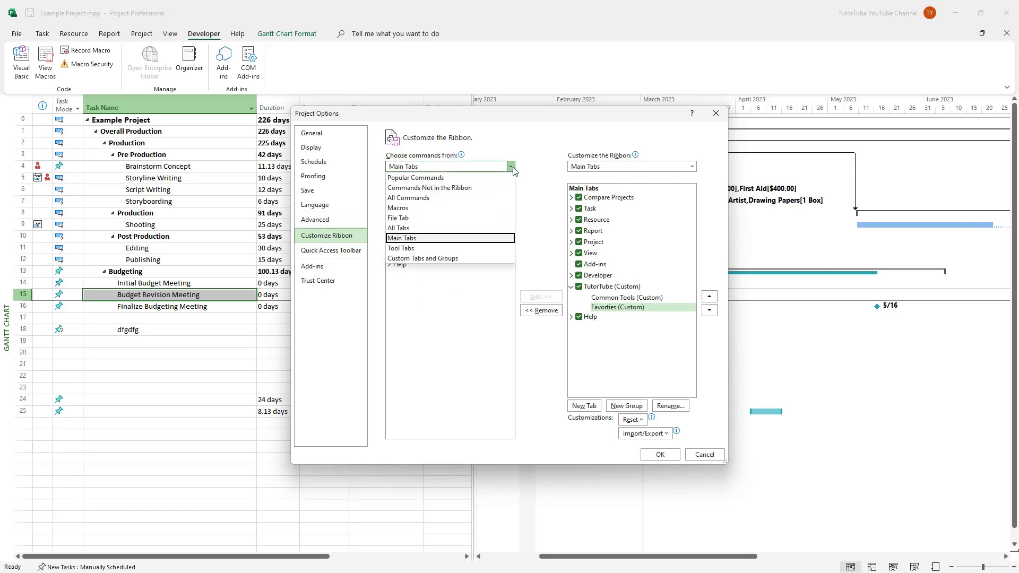
click(414, 239)
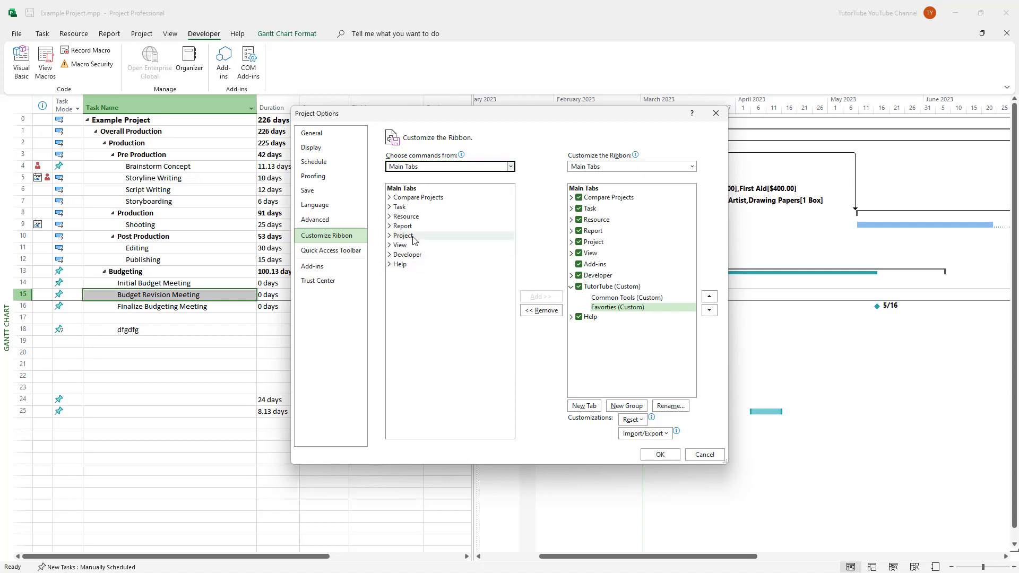
click(390, 207)
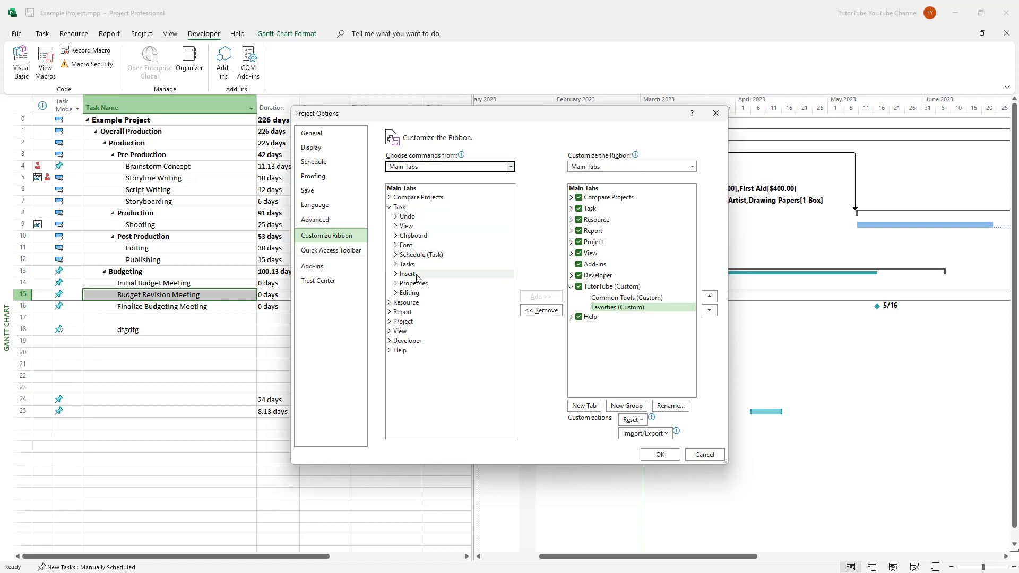
drag(411, 275, 609, 306)
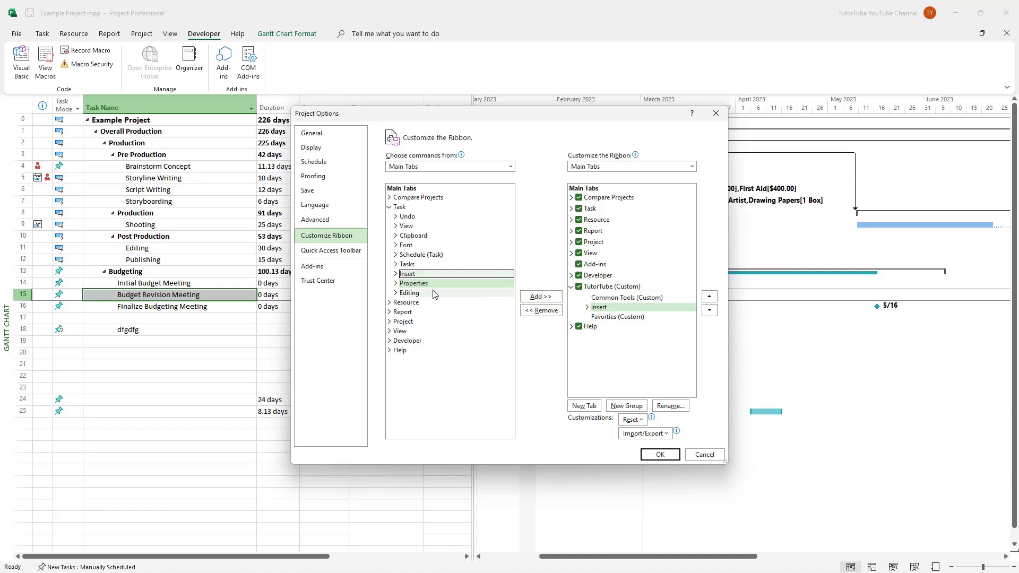
click(406, 292)
click(546, 297)
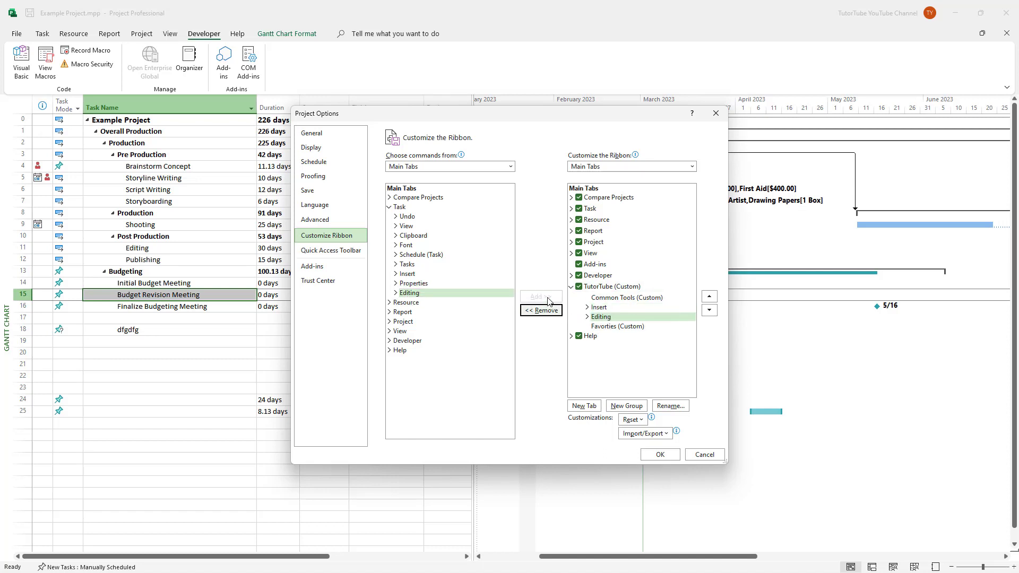
Step: Add the Insert and Schedule (Project) groups of the Project main tab to the TutorTube tab, below Favorties
click(389, 321)
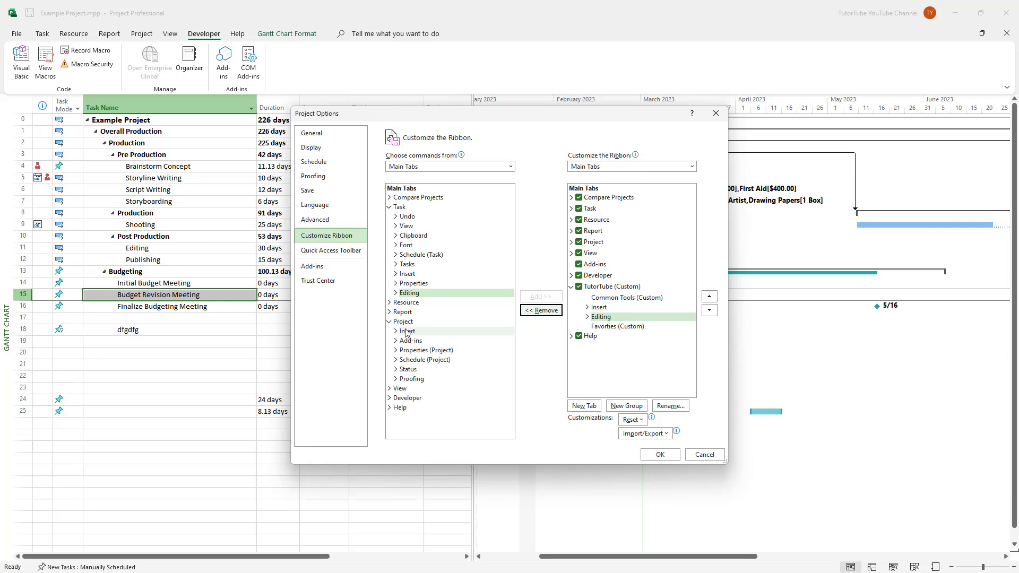
click(409, 332)
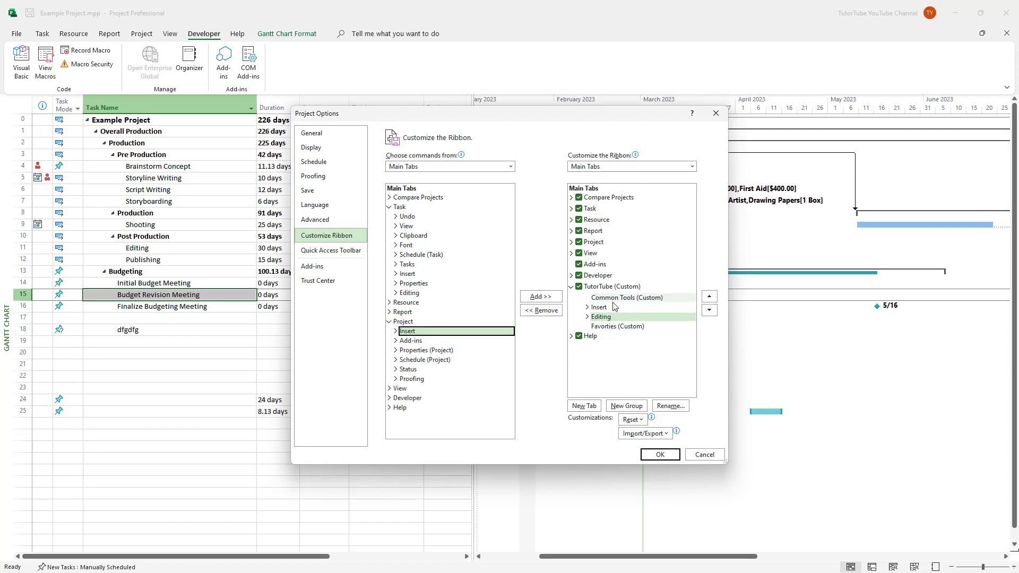
click(613, 327)
click(540, 296)
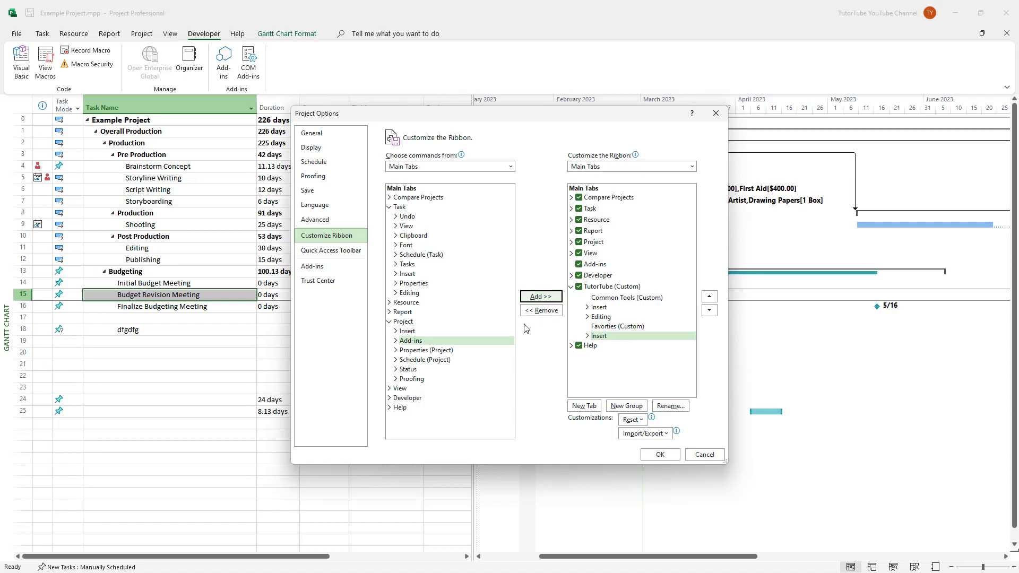
click(440, 359)
click(540, 296)
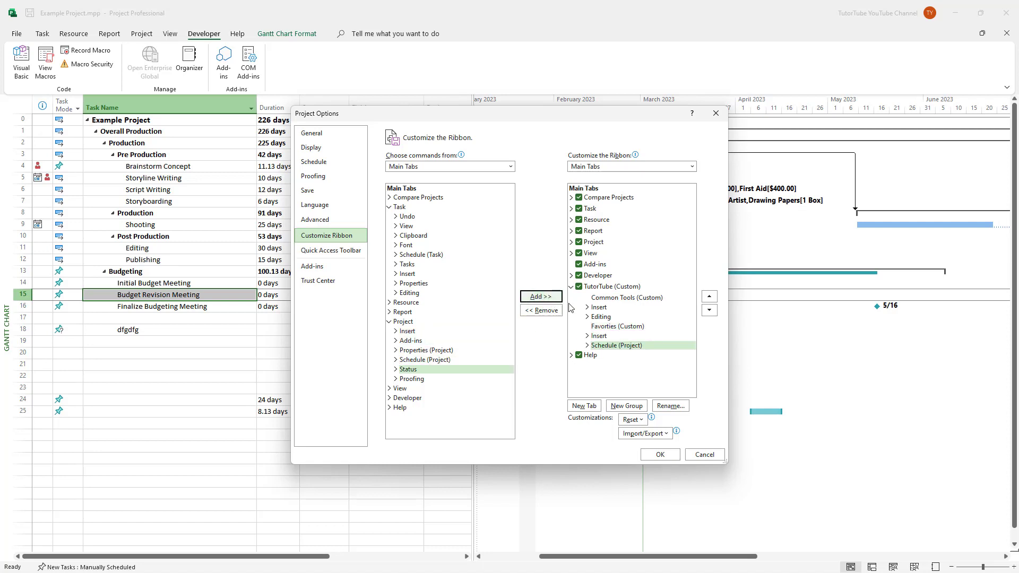
Step: Remove the Editing group from the TutorTube tab and add the View tab's Task Views group directly below Common Tools
click(599, 318)
click(541, 310)
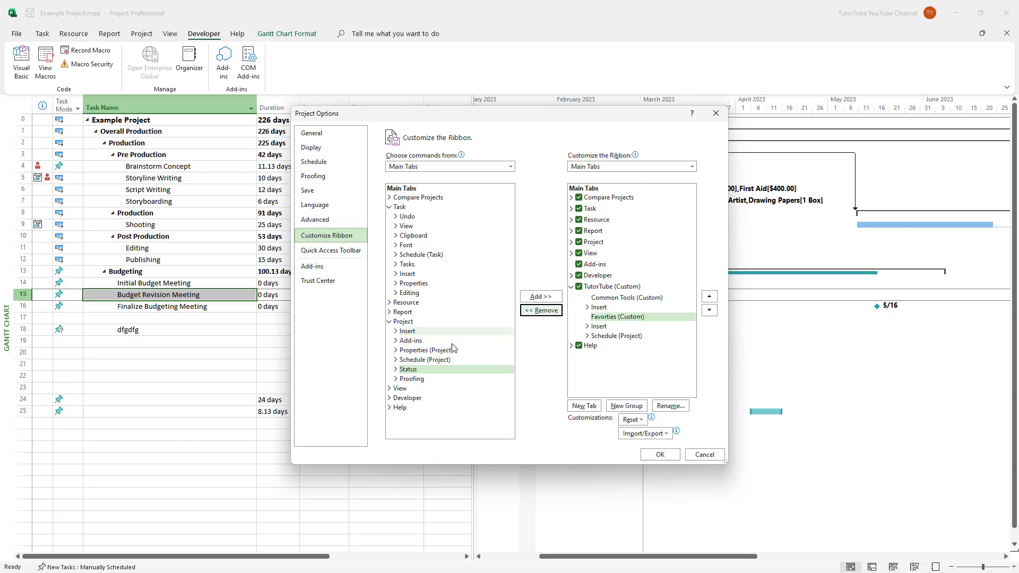
click(389, 389)
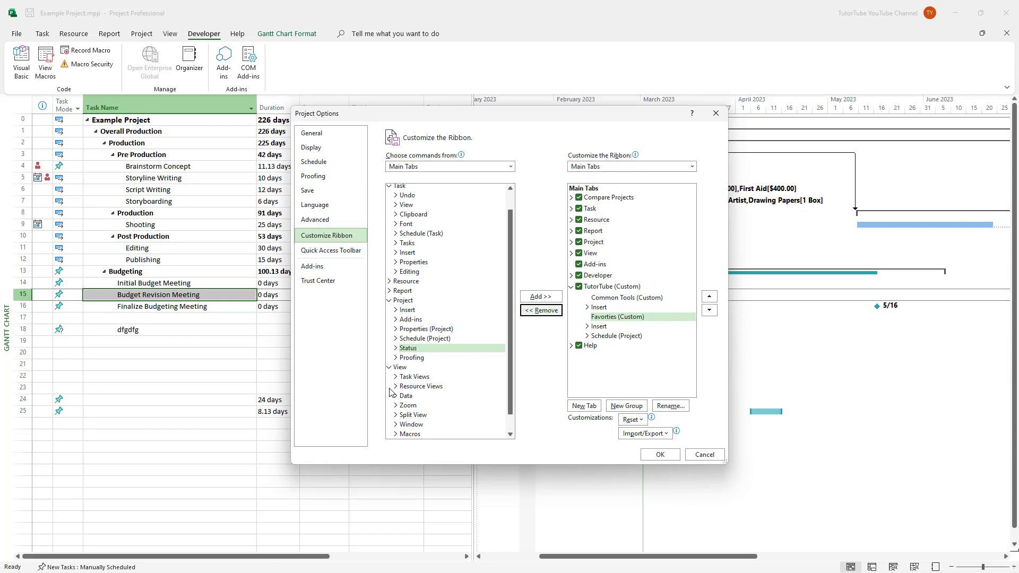
click(425, 377)
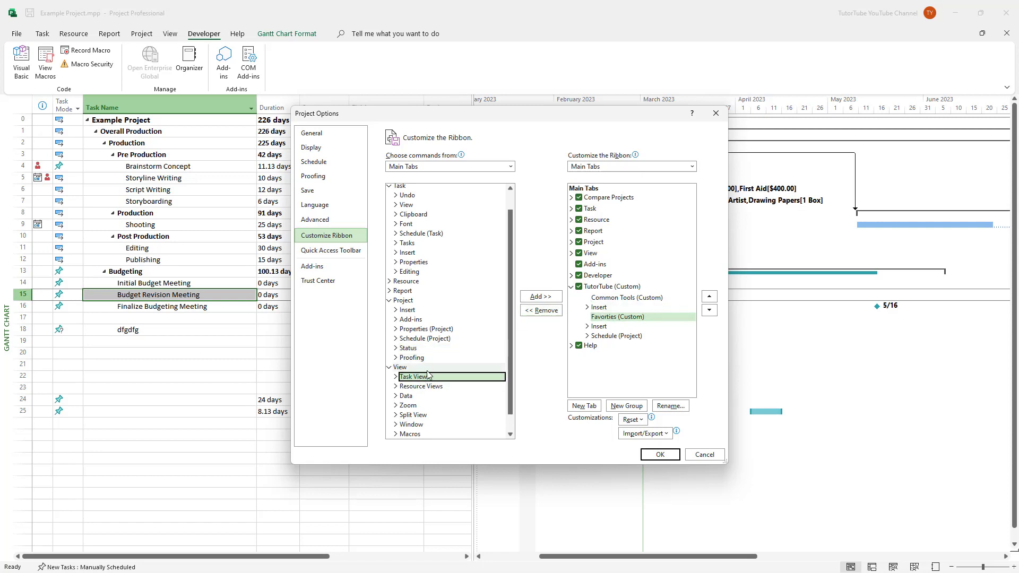
click(610, 297)
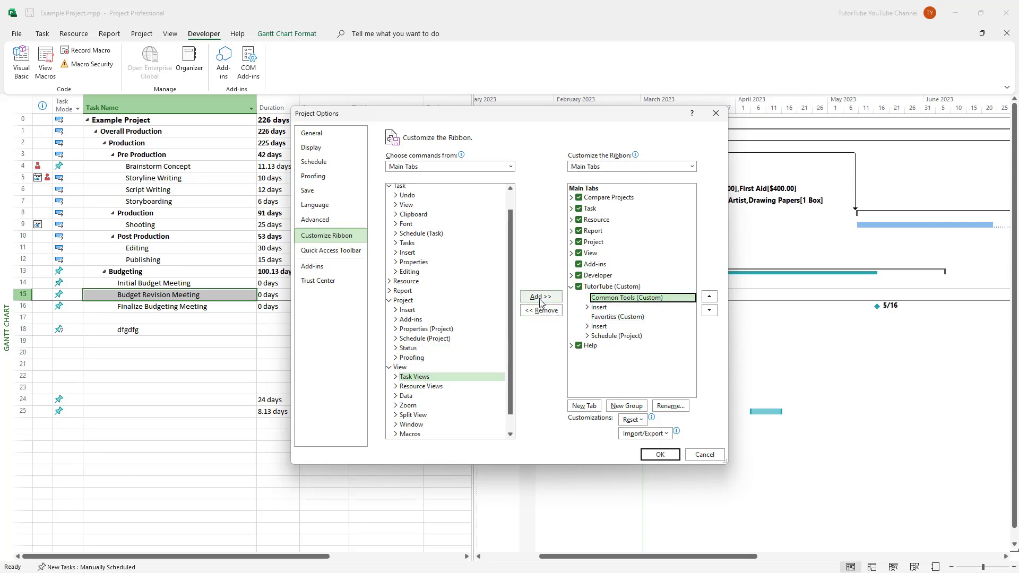
click(540, 296)
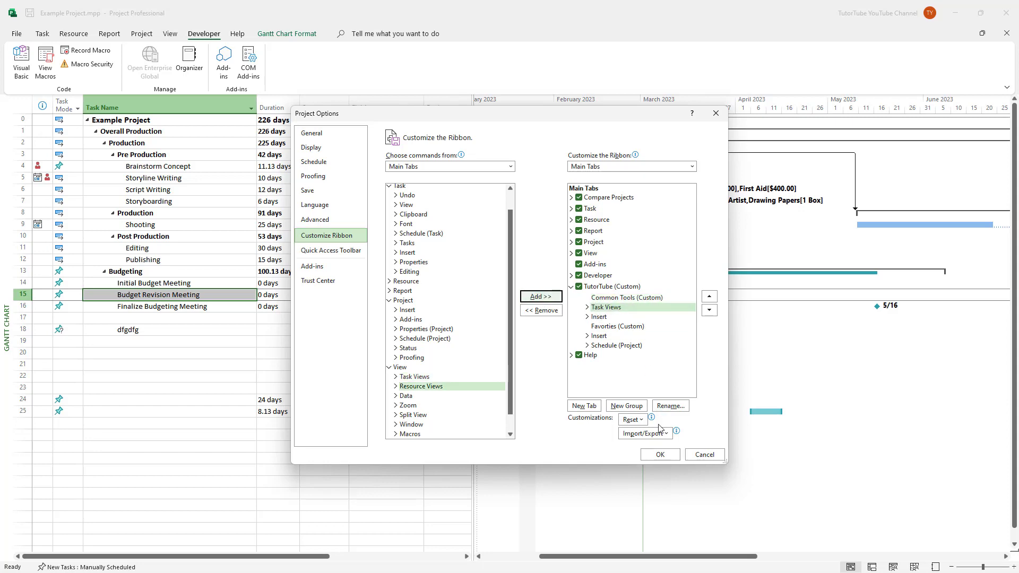
Step: Apply the ribbon customizations and display the custom TutorTube tab in the ribbon
click(660, 455)
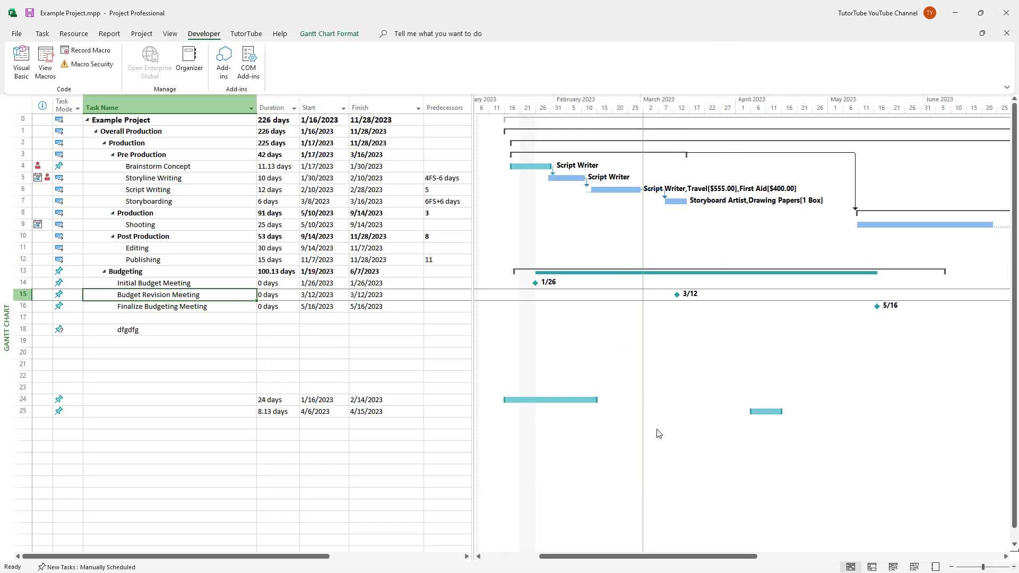
click(252, 35)
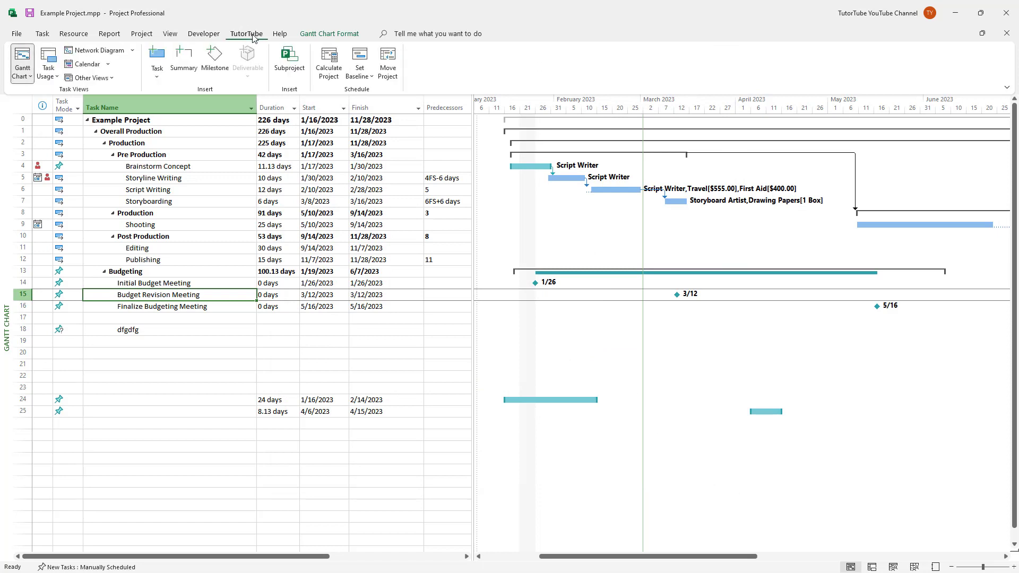